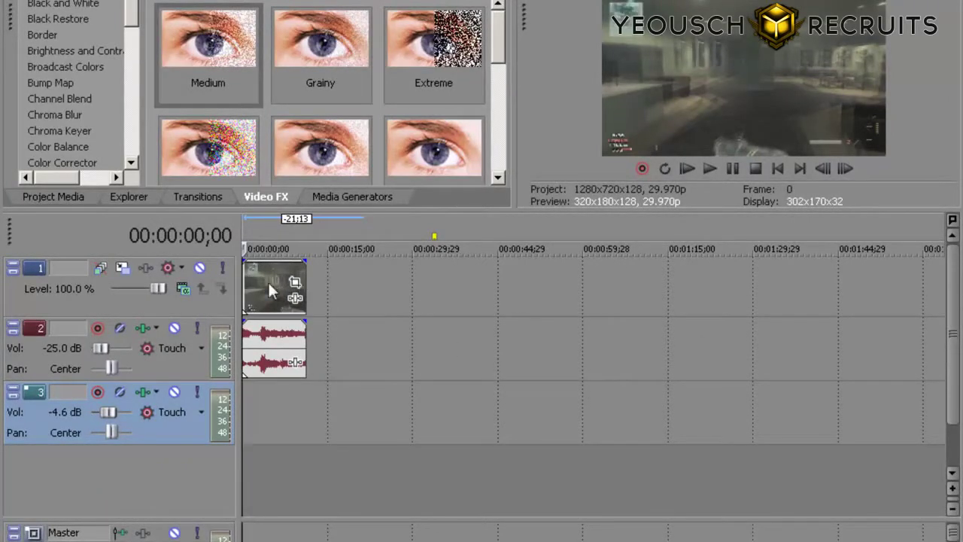
Zoom the timeline in and out until all three clip thumbnails are visible.
{"action": "scroll", "coordinate": [301, 267], "scroll_direction": "up", "scroll_amount": 8}
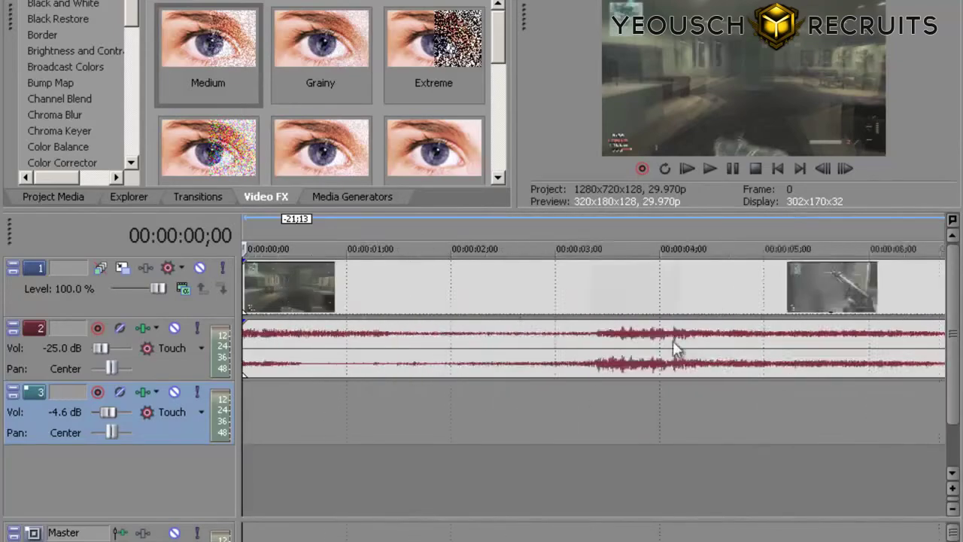
{"action": "scroll", "coordinate": [896, 269], "scroll_direction": "down", "scroll_amount": 3}
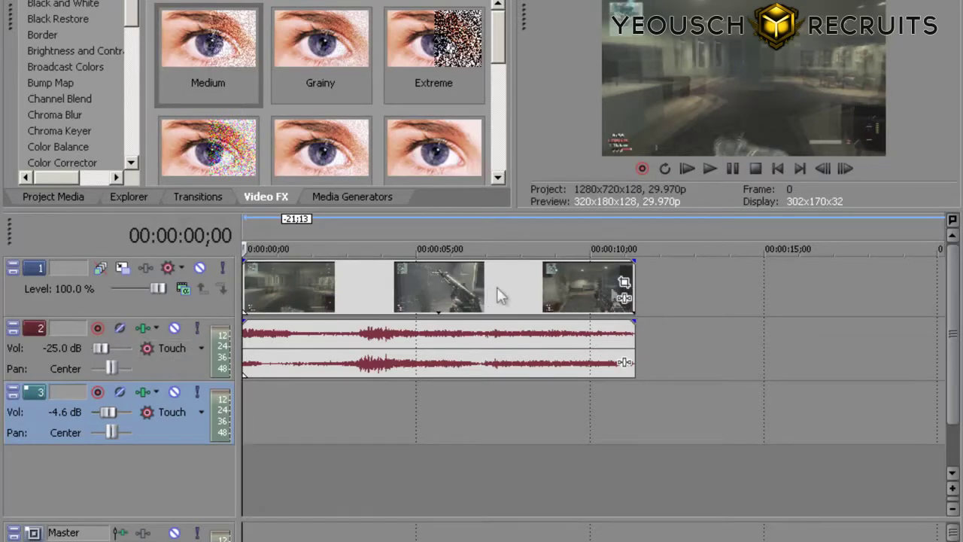
Enable Disable resample in the gameplay clip's Video Event properties and confirm with OK.
{"action": "right_click", "coordinate": [540, 303]}
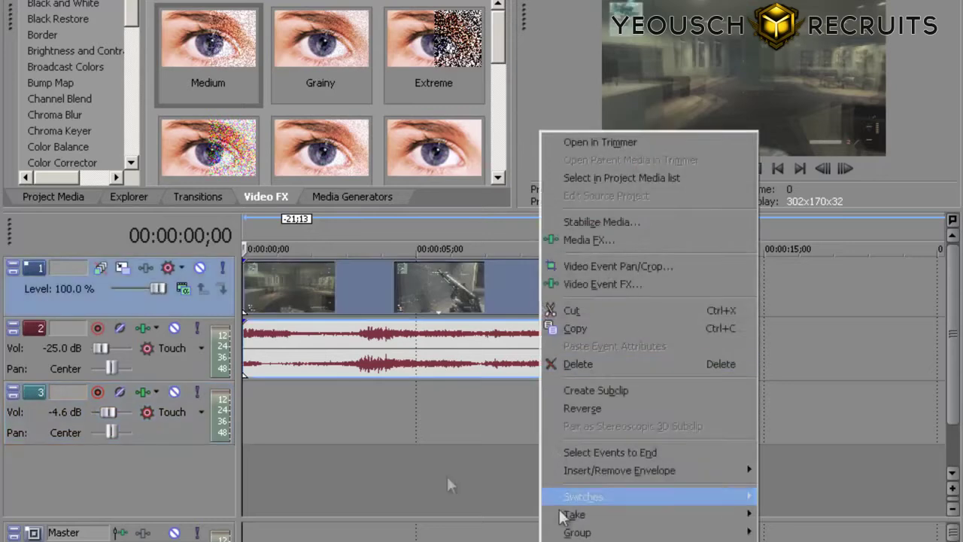
{"action": "left_click", "coordinate": [587, 539]}
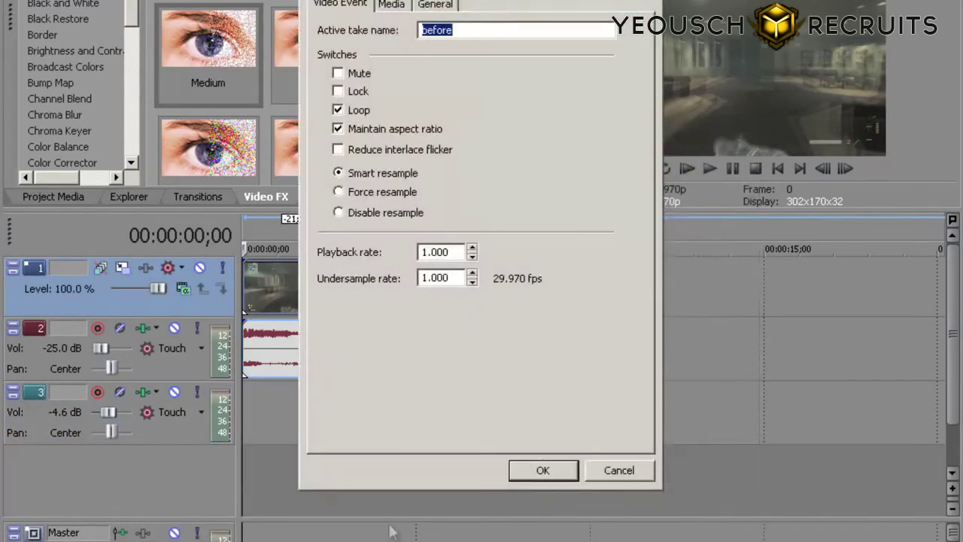
{"action": "left_click", "coordinate": [337, 213]}
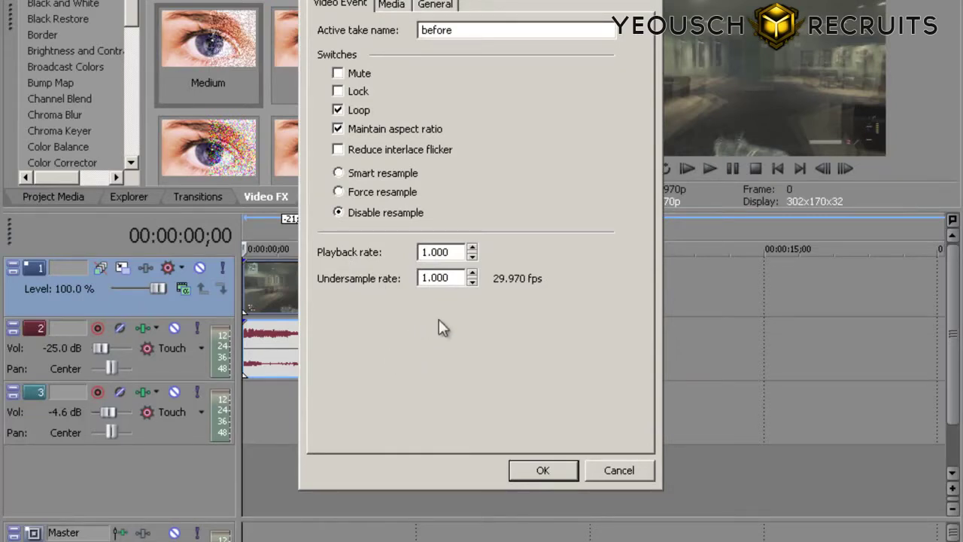
{"action": "left_click", "coordinate": [547, 473]}
{"action": "left_click", "coordinate": [547, 478]}
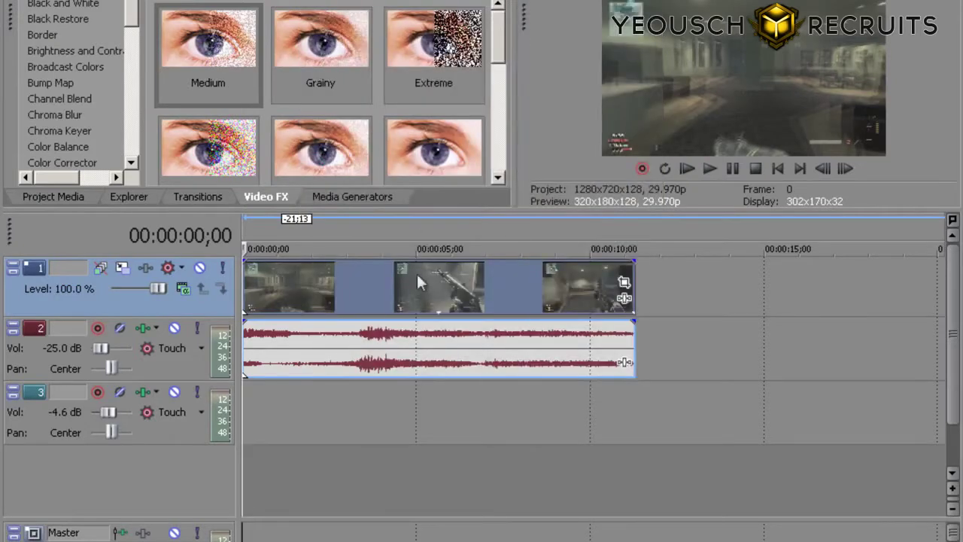
Apply the 'new crop' Pan/Crop preset (1,239.7 × 697.4) to the clip and close Pan/Crop.
{"action": "left_click", "coordinate": [624, 283]}
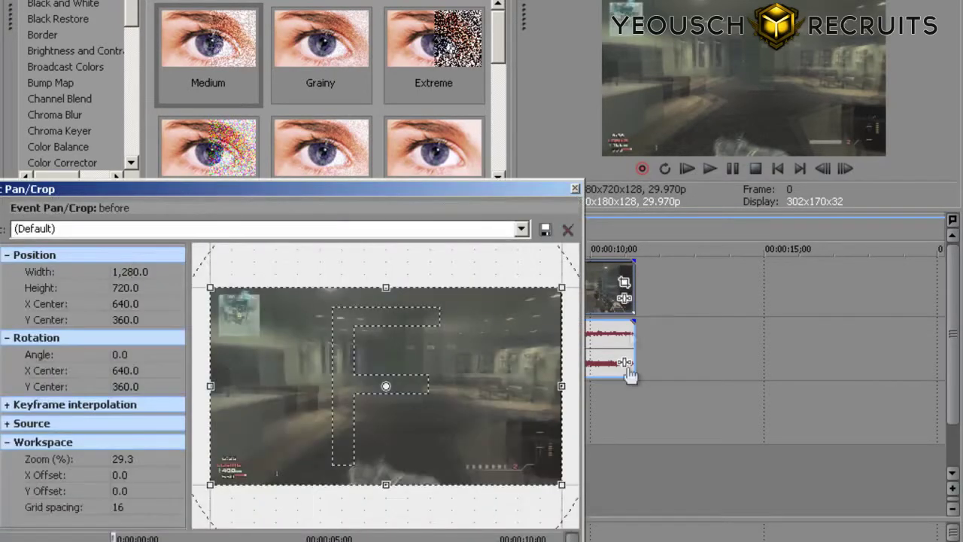
{"action": "left_click", "coordinate": [525, 229]}
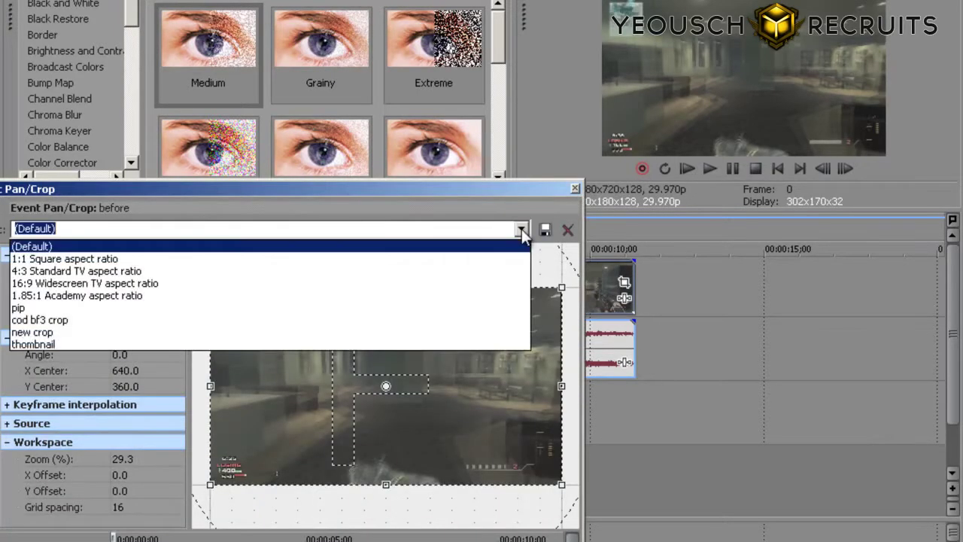
{"action": "left_click", "coordinate": [83, 329]}
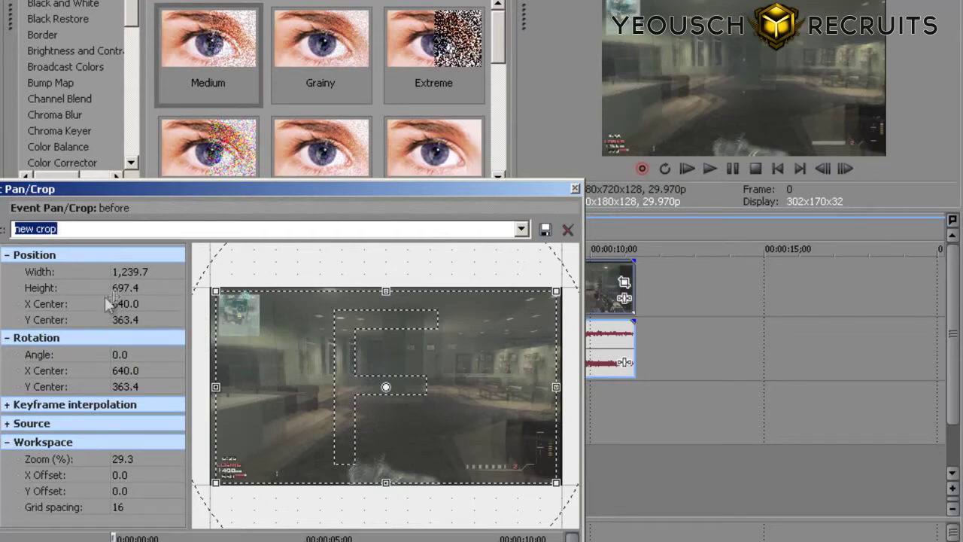
{"action": "left_click", "coordinate": [576, 189]}
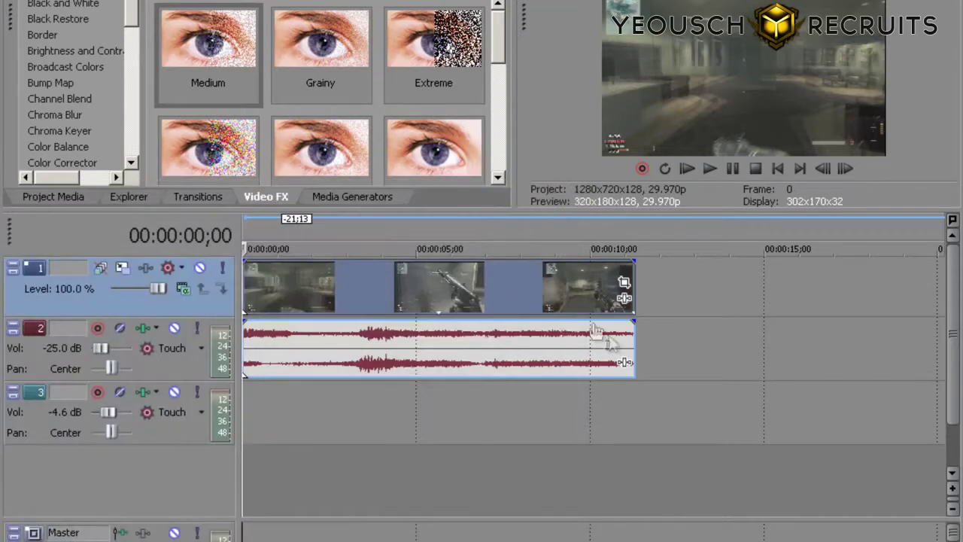
Build the clip's Event FX chain: Sony Brightness and Contrast, Color Curves, Sharpen, Saturation Adjust.
{"action": "left_click", "coordinate": [625, 299]}
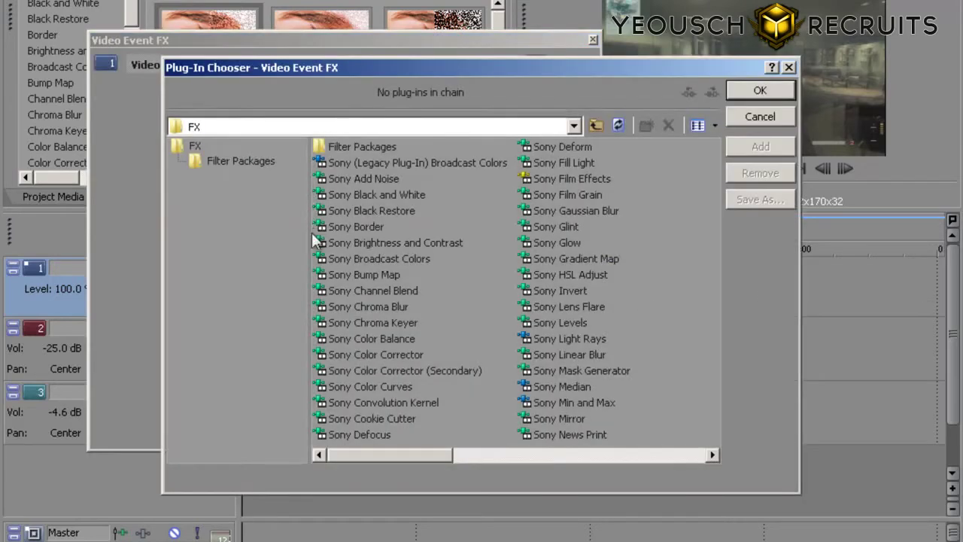
{"action": "double_click", "coordinate": [416, 245]}
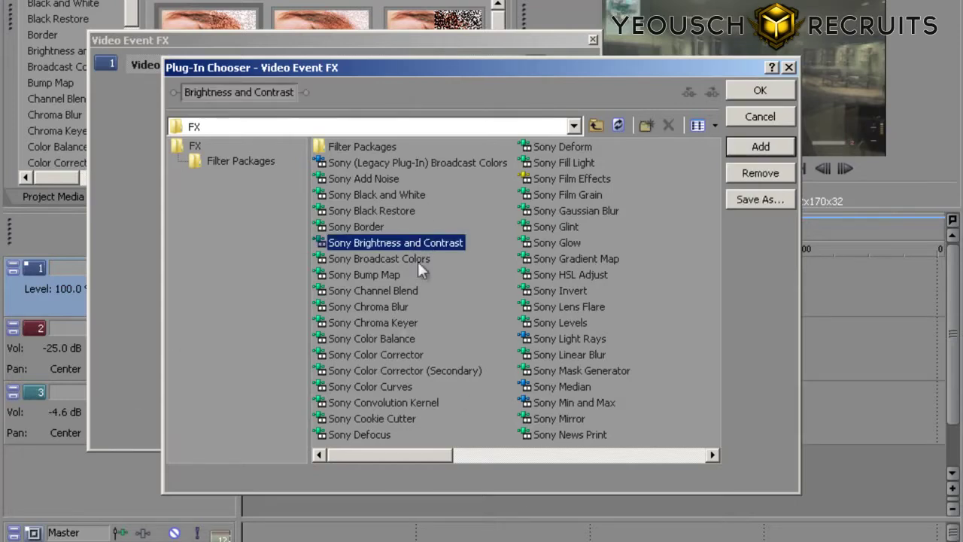
{"action": "double_click", "coordinate": [405, 386]}
{"action": "left_click_drag", "start_coordinate": [398, 456], "coordinate": [631, 463]}
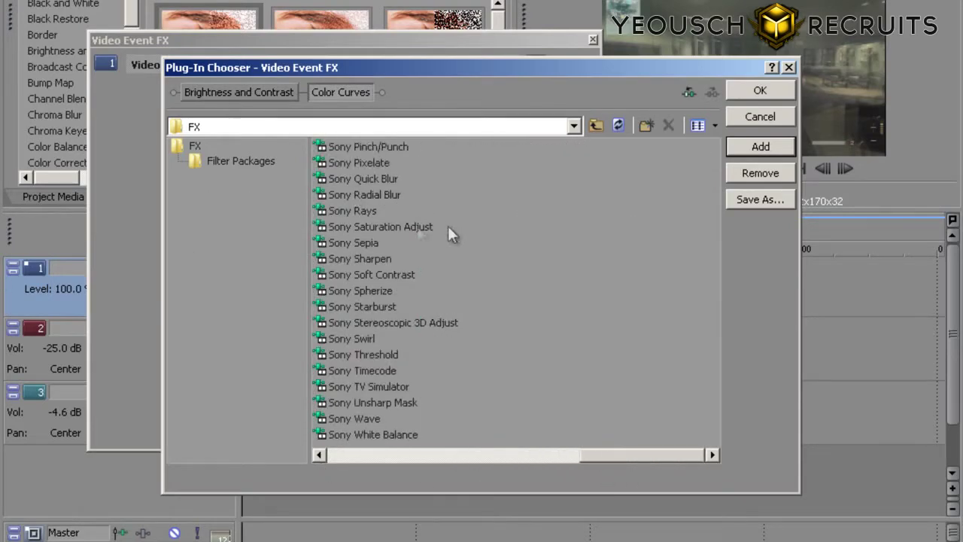
{"action": "double_click", "coordinate": [376, 257]}
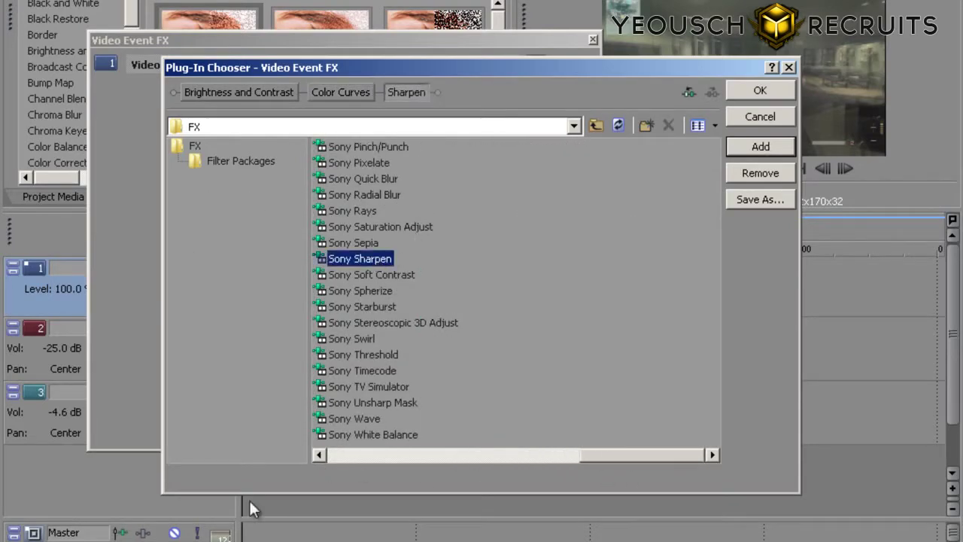
{"action": "double_click", "coordinate": [354, 227]}
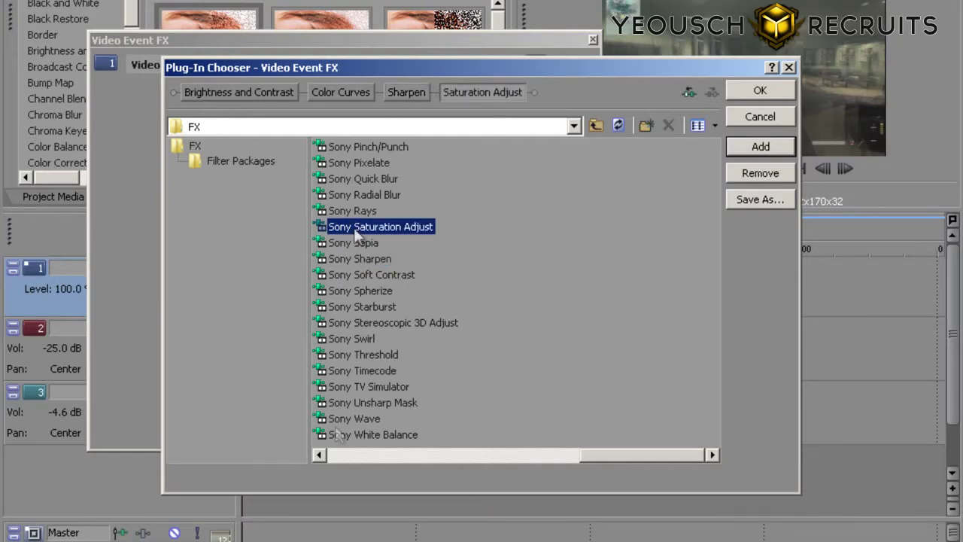
{"action": "left_click", "coordinate": [759, 89]}
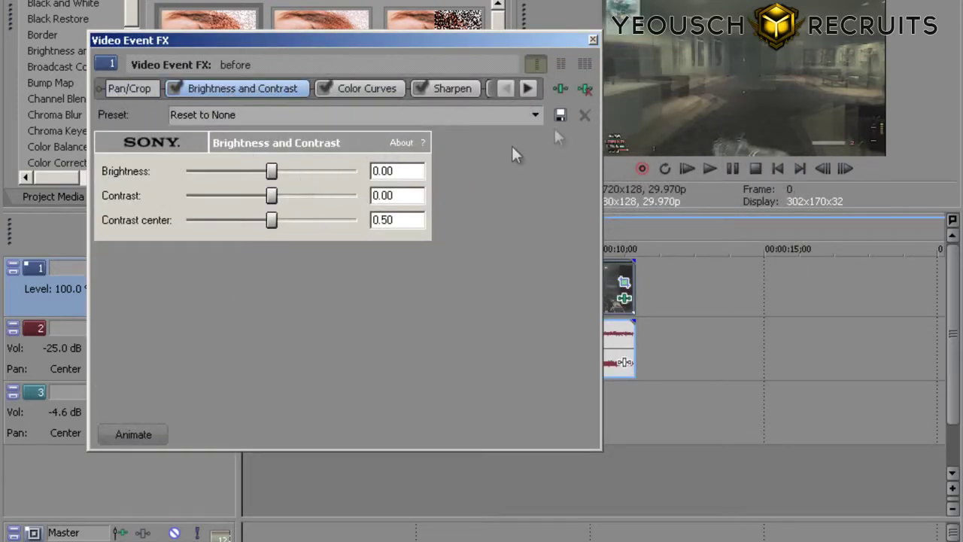
Load the COD preset into Brightness and Contrast (brightness 0.03, contrast 0.15).
{"action": "left_click", "coordinate": [535, 115]}
{"action": "left_click", "coordinate": [211, 255]}
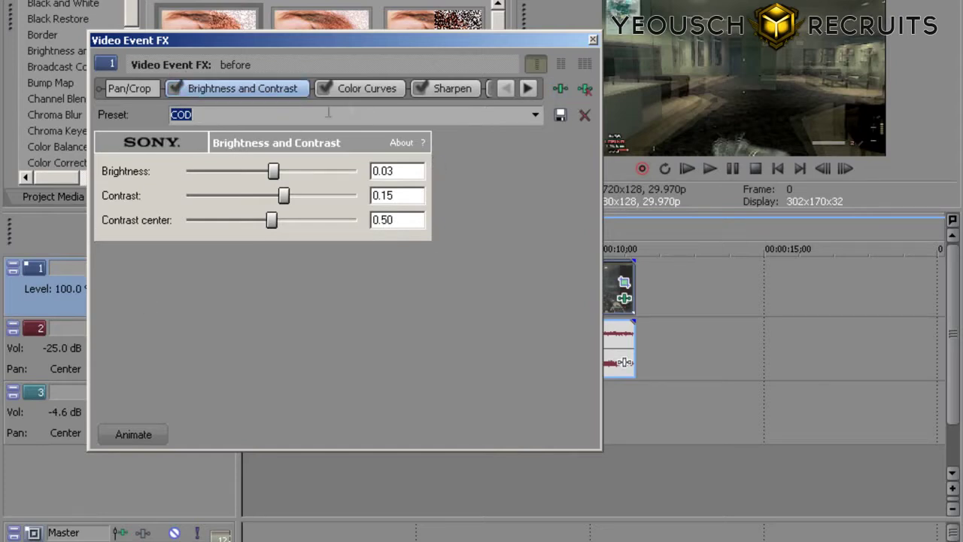
{"action": "left_click", "coordinate": [365, 88]}
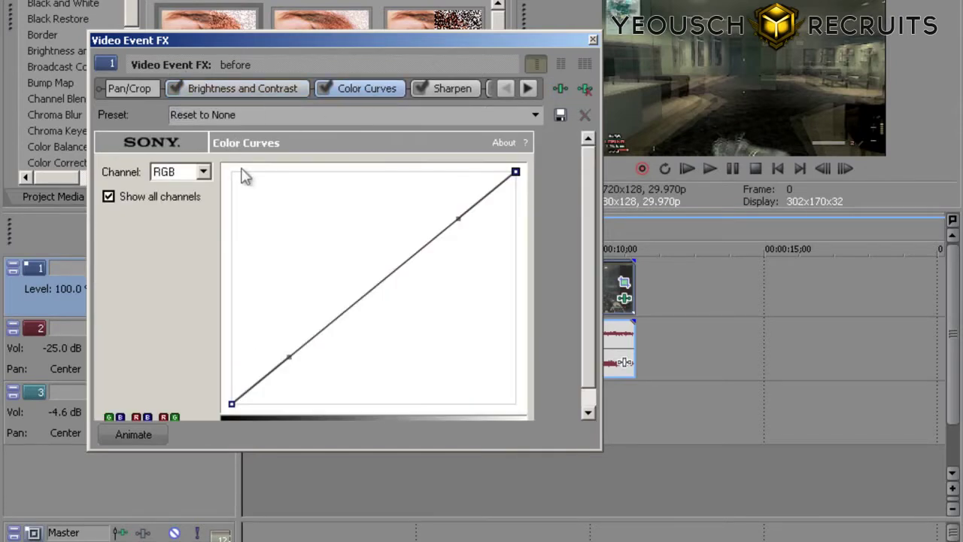
Reapply the COD preset to the Brightness and Contrast effect.
{"action": "left_click", "coordinate": [242, 88]}
{"action": "double_click", "coordinate": [195, 115]}
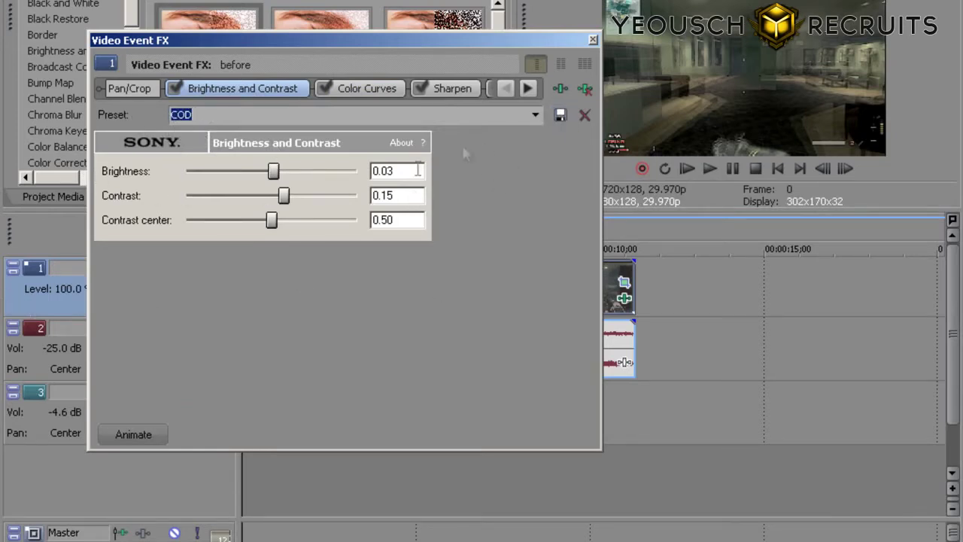
{"action": "left_click", "coordinate": [536, 115]}
{"action": "left_click", "coordinate": [193, 256]}
{"action": "left_click", "coordinate": [364, 89]}
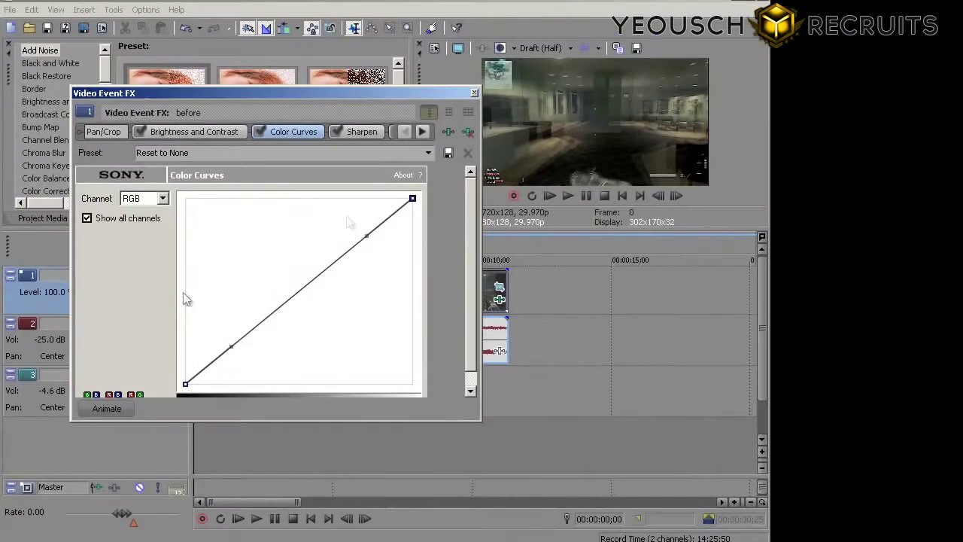
Apply the cod Color Curves preset, tweak the curve handles, then restore the cod curve.
{"action": "scroll", "coordinate": [472, 214], "scroll_direction": "down", "scroll_amount": 1}
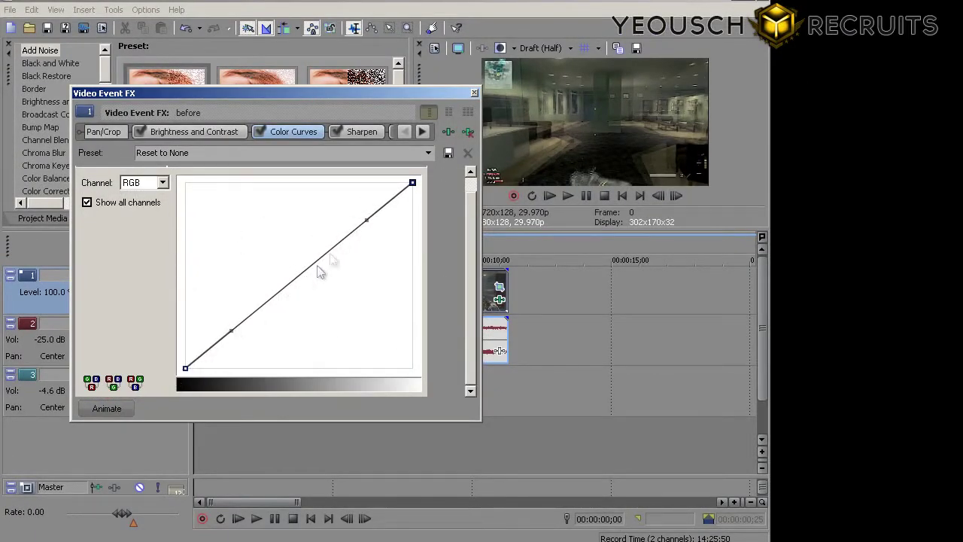
{"action": "left_click", "coordinate": [429, 153]}
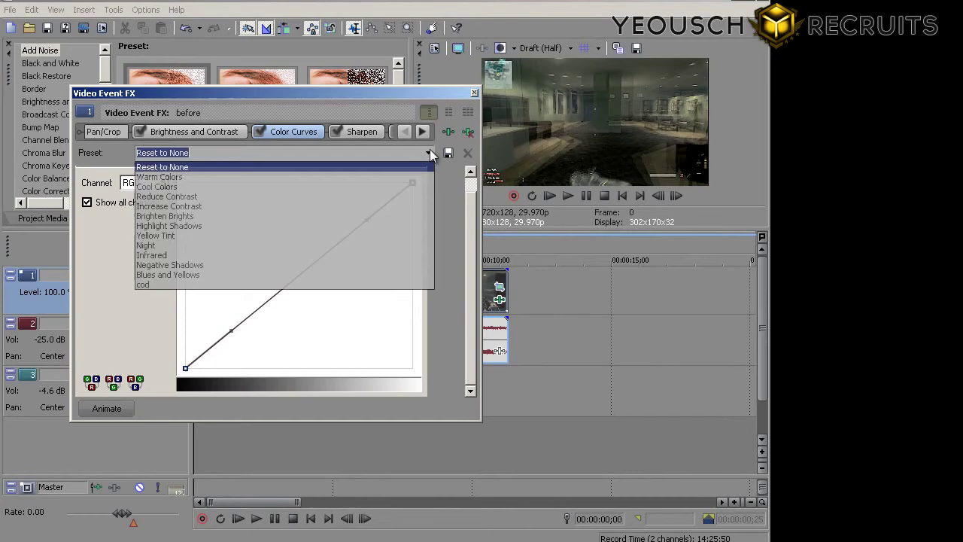
{"action": "left_click", "coordinate": [195, 284]}
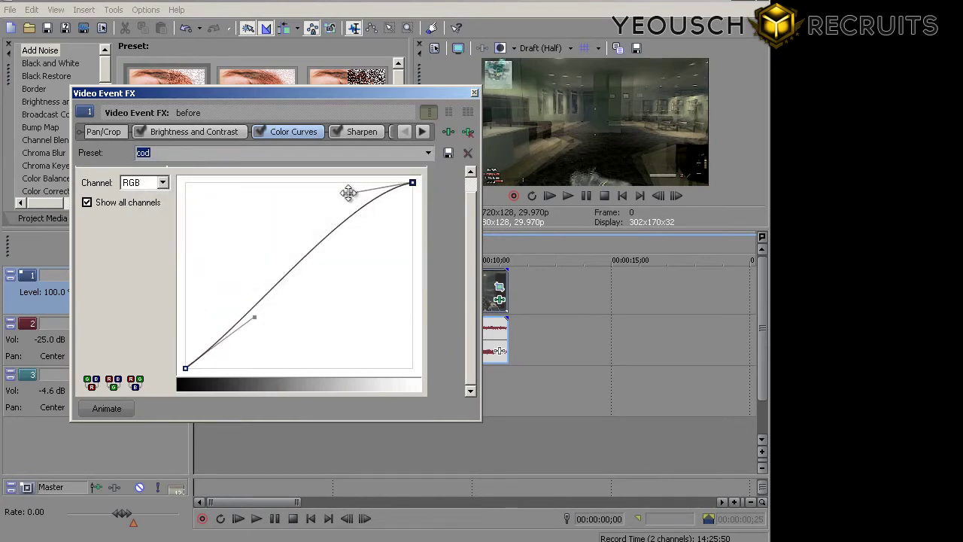
{"action": "left_click_drag", "start_coordinate": [349, 193], "coordinate": [312, 194]}
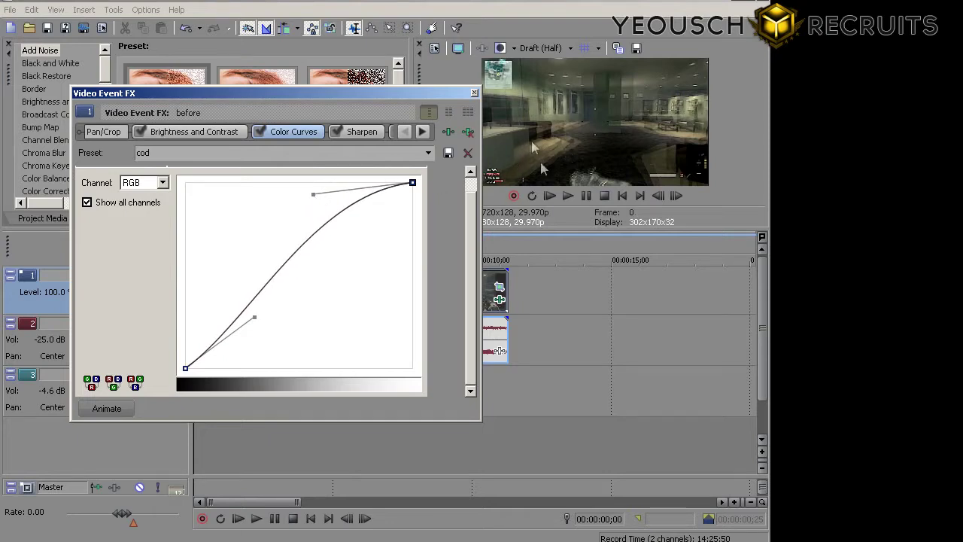
{"action": "mouse_move", "coordinate": [310, 195]}
{"action": "left_mouse_down"}
{"action": "mouse_move", "coordinate": [301, 191]}
{"action": "mouse_move", "coordinate": [304, 237]}
{"action": "mouse_move", "coordinate": [282, 181]}
{"action": "mouse_move", "coordinate": [292, 191]}
{"action": "left_mouse_up"}
{"action": "left_click_drag", "start_coordinate": [253, 317], "coordinate": [279, 313]}
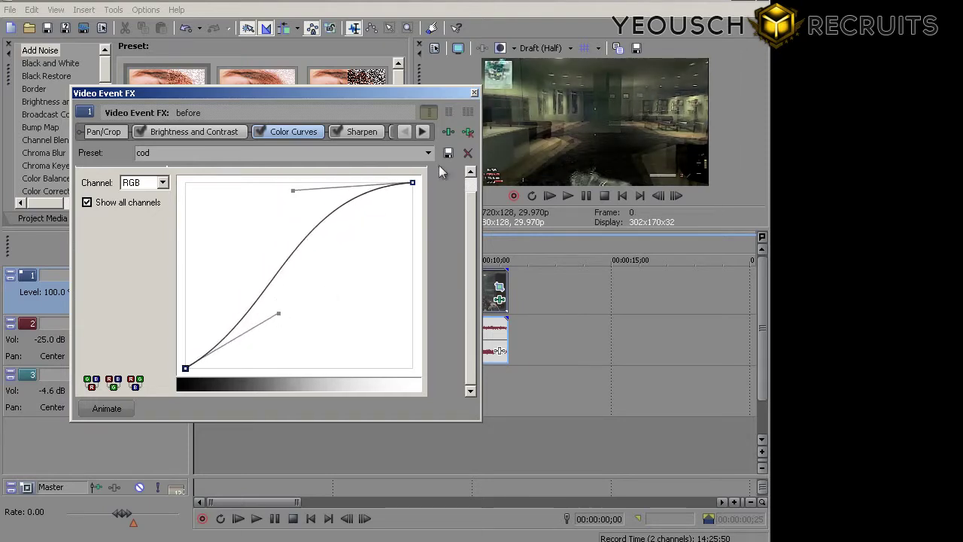
{"action": "left_click", "coordinate": [428, 153]}
{"action": "left_click", "coordinate": [226, 286]}
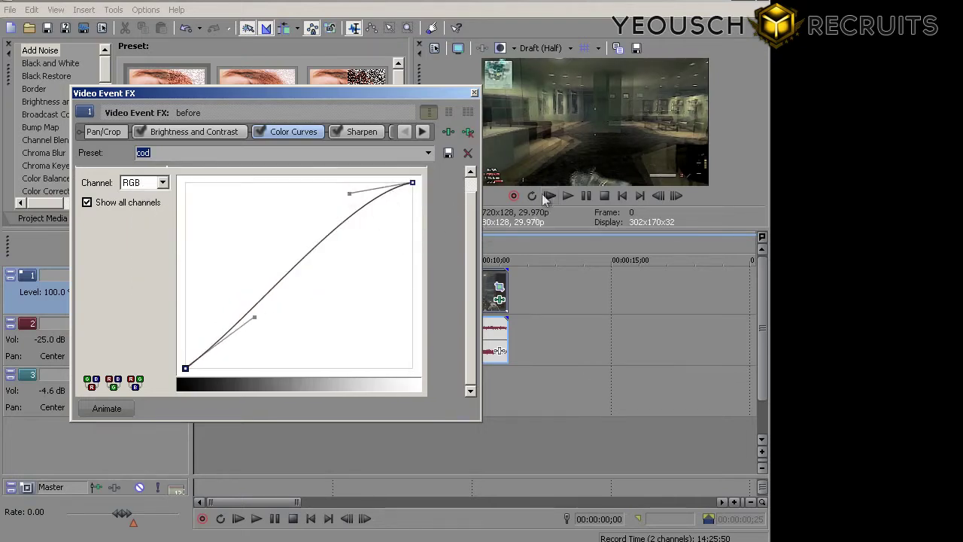
{"action": "left_click", "coordinate": [364, 131]}
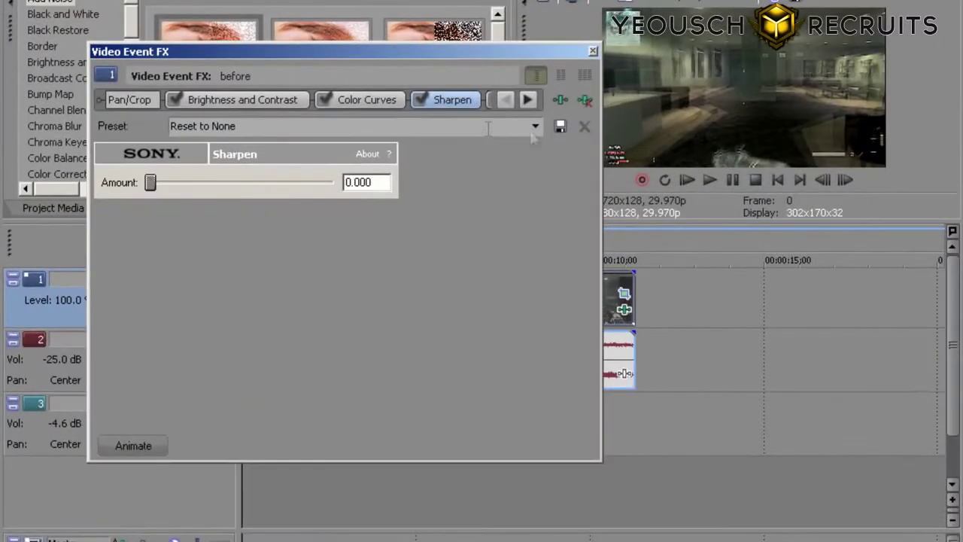
Apply COD presets to Sharpen and Saturation Adjust (amount 0.85, center 0.6), then close the window.
{"action": "left_click", "coordinate": [535, 128]}
{"action": "left_click", "coordinate": [199, 190]}
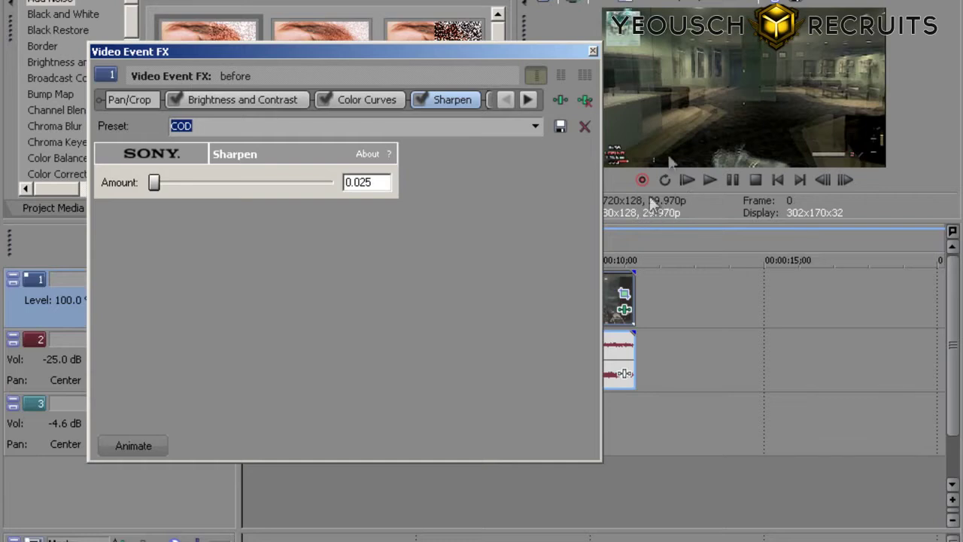
{"action": "left_click", "coordinate": [527, 98]}
{"action": "left_click", "coordinate": [470, 100]}
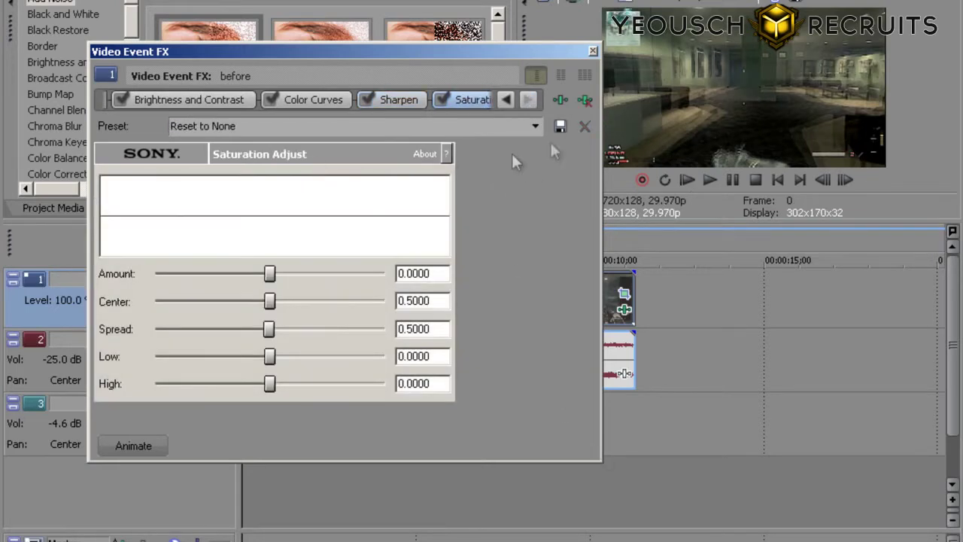
{"action": "left_click", "coordinate": [535, 126]}
{"action": "left_click", "coordinate": [181, 205]}
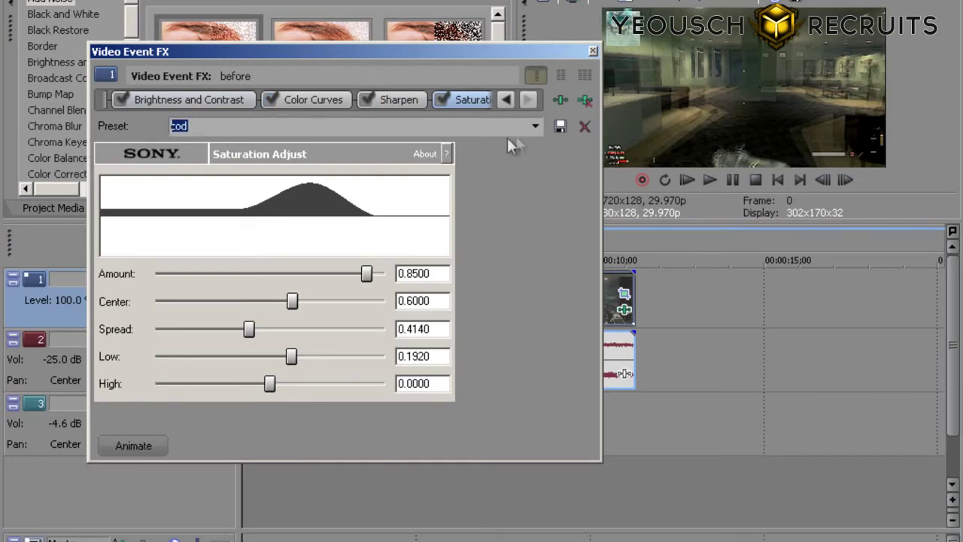
{"action": "left_click", "coordinate": [593, 52]}
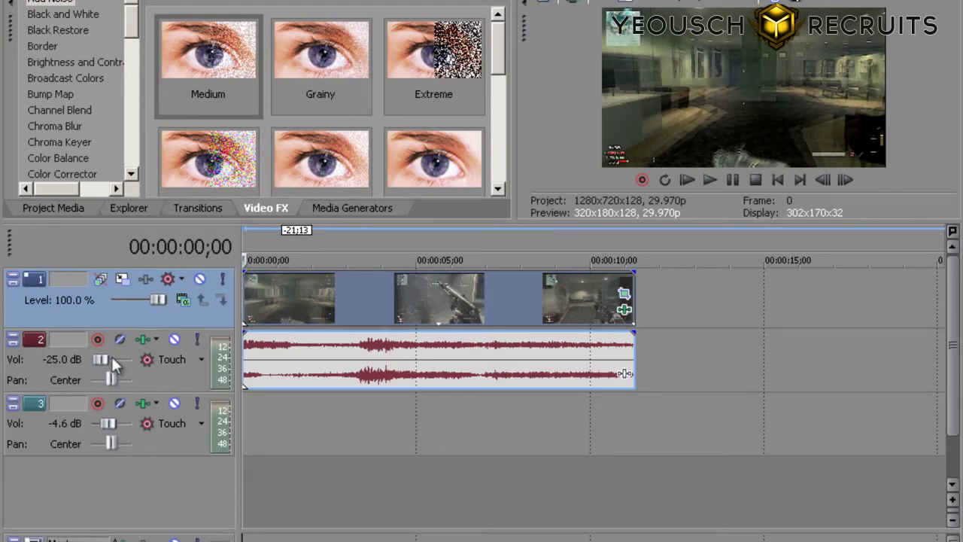
Scroll track 2's Vol slider to set the audio volume to -24.7 dB.
{"action": "scroll", "coordinate": [100, 360], "scroll_direction": "up", "scroll_amount": 2}
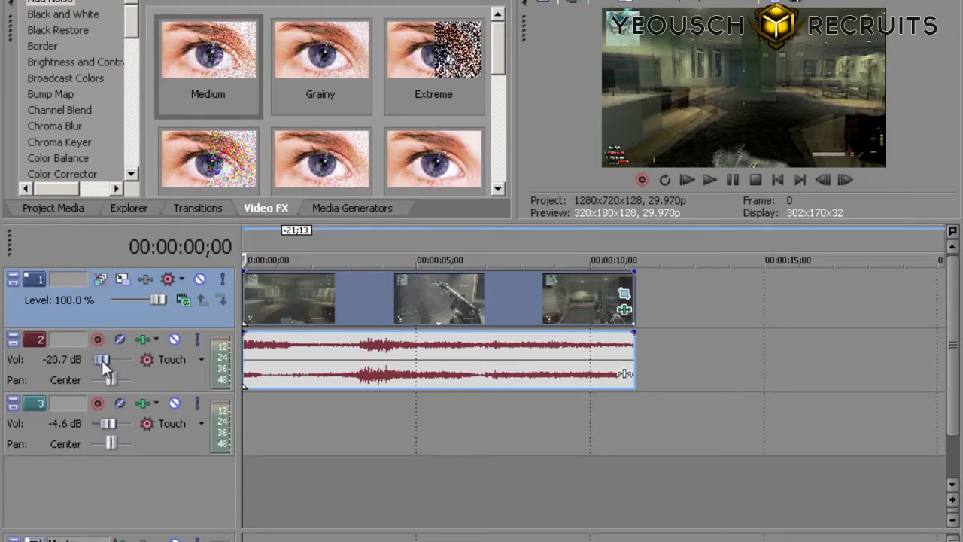
{"action": "scroll", "coordinate": [101, 360], "scroll_direction": "down", "scroll_amount": 1}
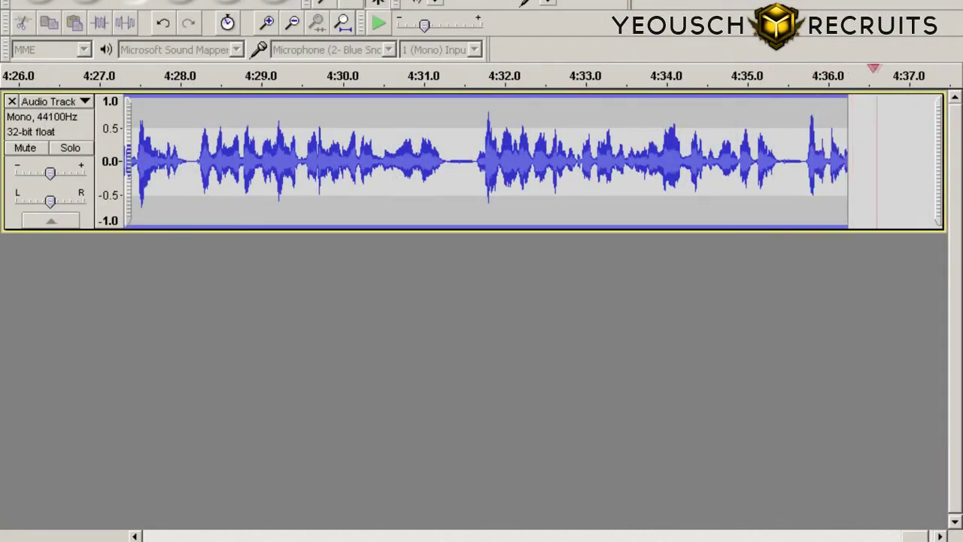
Open and dismiss Audacity's Effect menu while the voice recording continues.
{"action": "key", "text": "alt+c"}
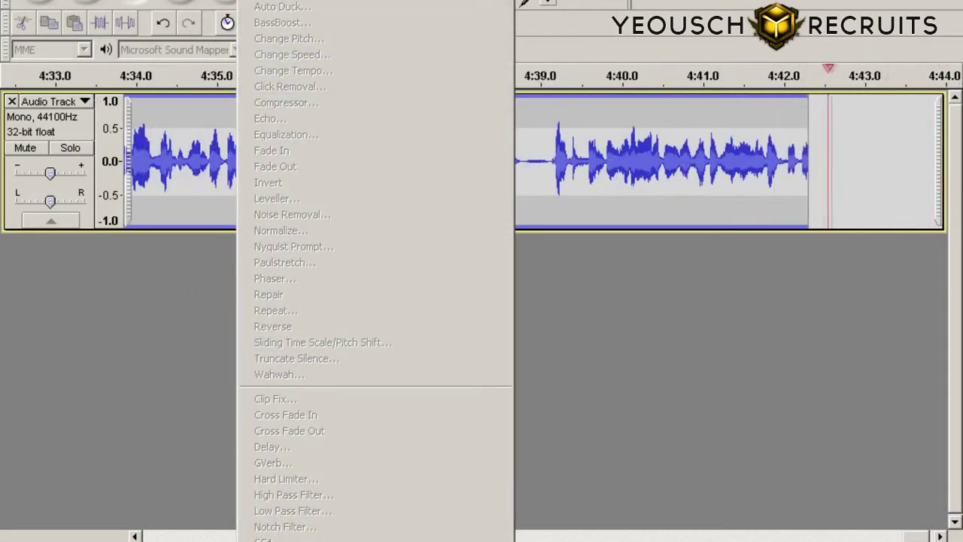
{"action": "key", "text": "Escape"}
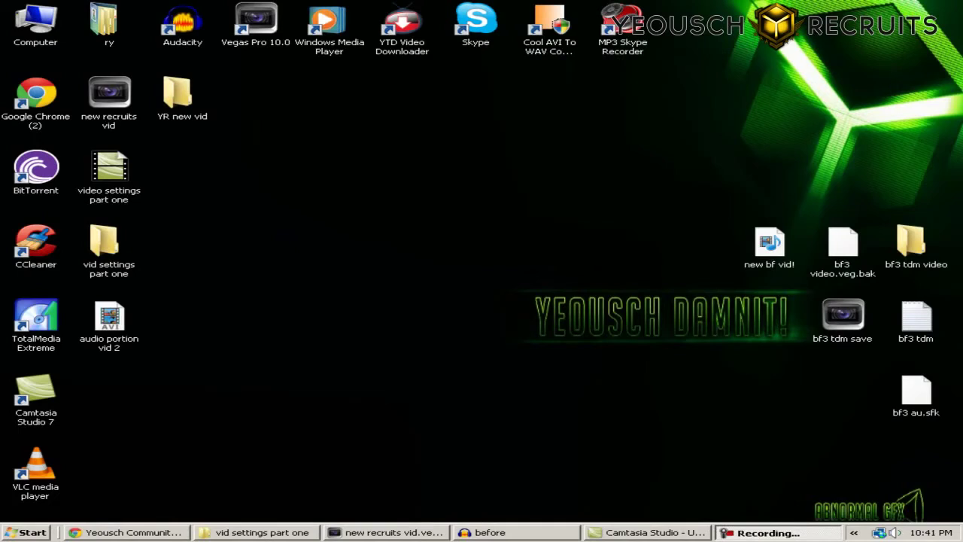
Return to the 'before' recording and select its silent first 10 seconds as a noise sample.
{"action": "key", "text": "alt+Tab"}
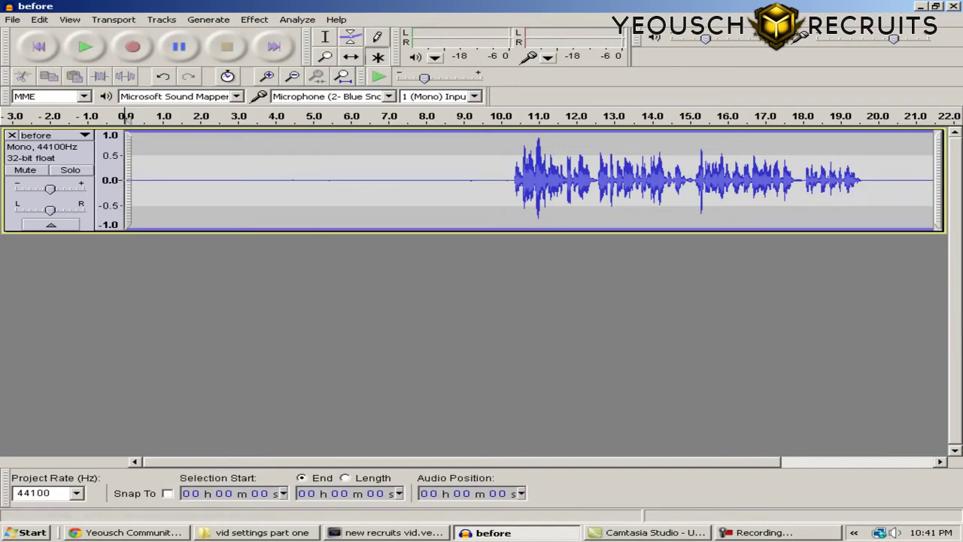
{"action": "left_click_drag", "start_coordinate": [511, 181], "coordinate": [125, 180]}
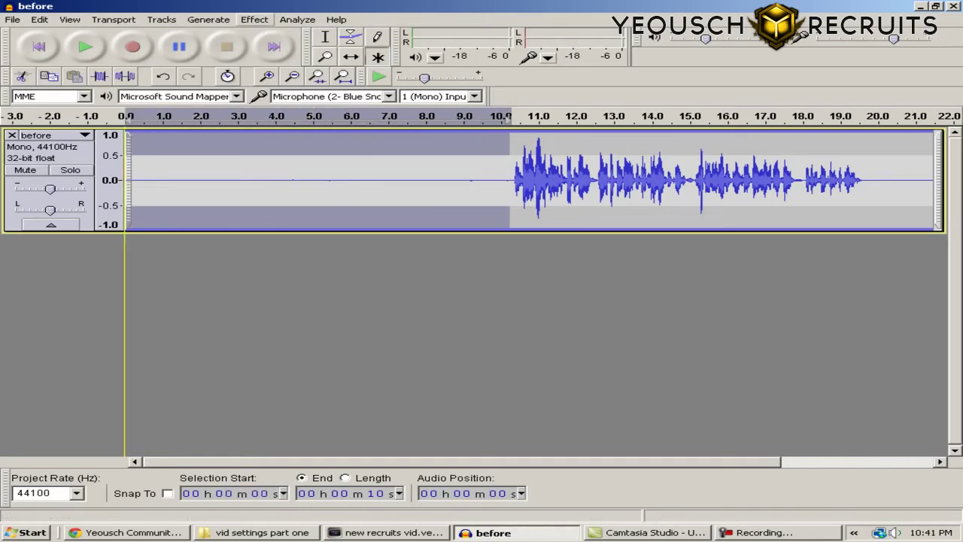
{"action": "left_click", "coordinate": [254, 20]}
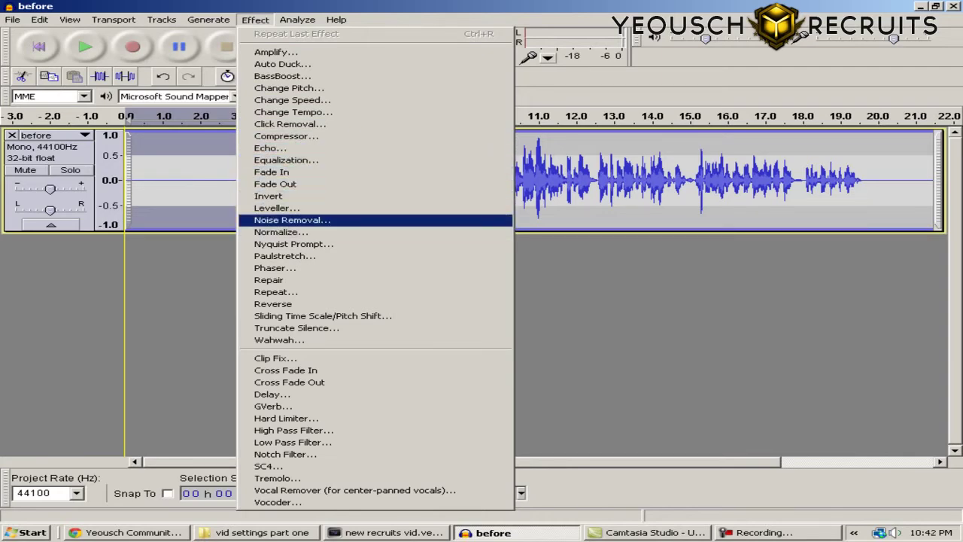
Capture a Noise Removal noise profile from the silent first 10 seconds of the track.
{"action": "key", "text": "Return"}
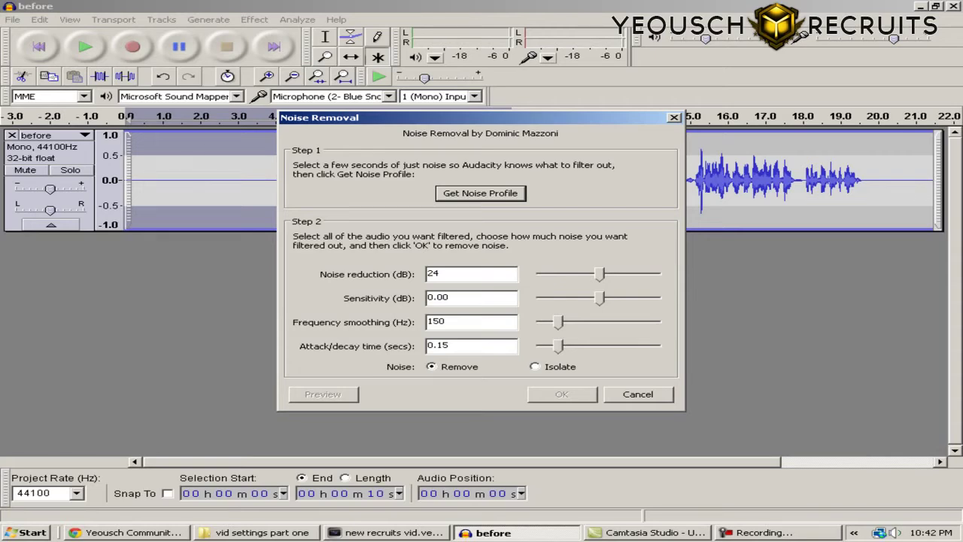
{"action": "key", "text": "Return"}
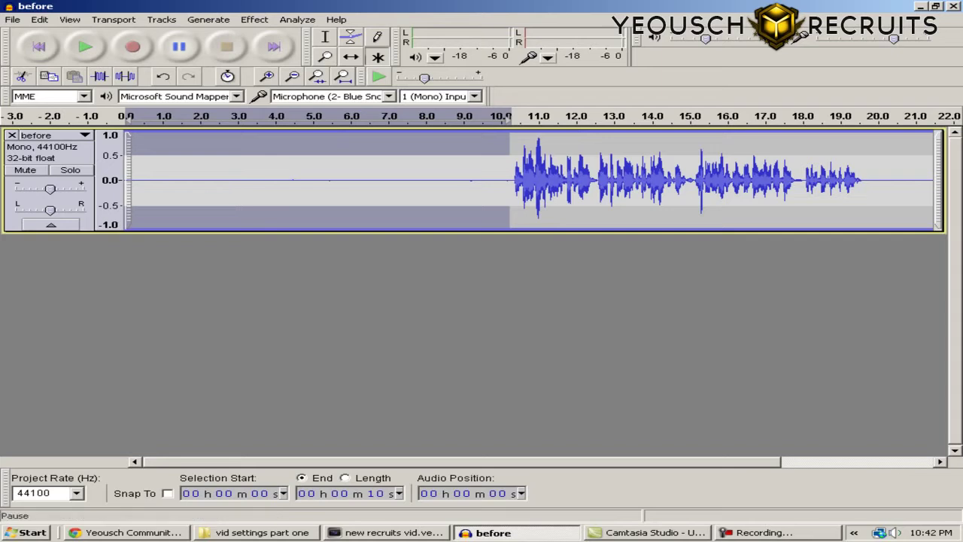
{"action": "left_click", "coordinate": [39, 19]}
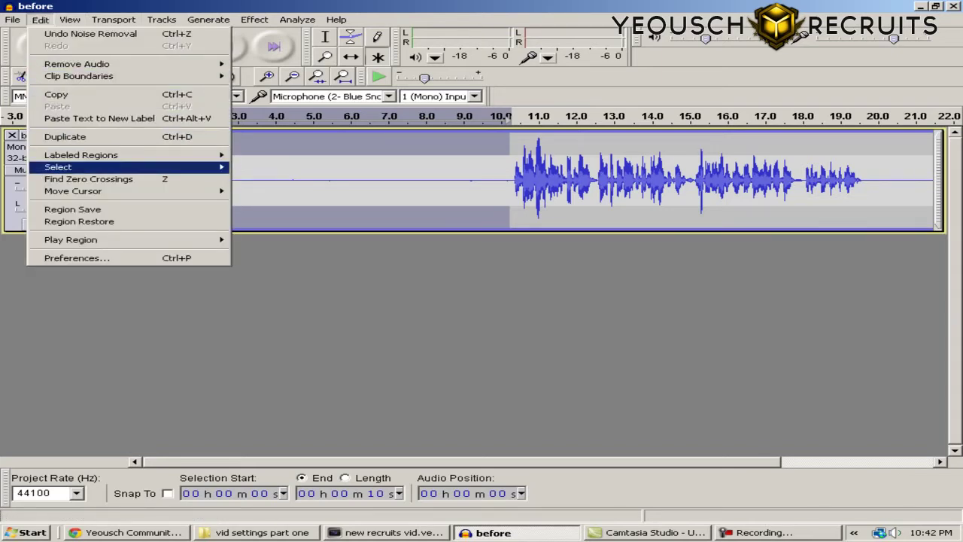
Select the whole 21-second track and apply Noise Removal at 24 dB reduction.
{"action": "mouse_move", "coordinate": [58, 167]}
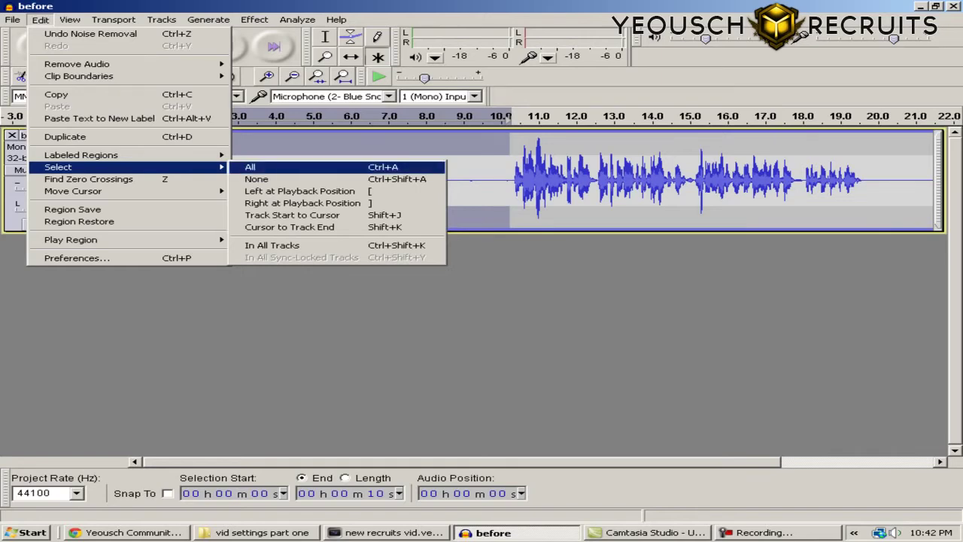
{"action": "key", "text": "Return"}
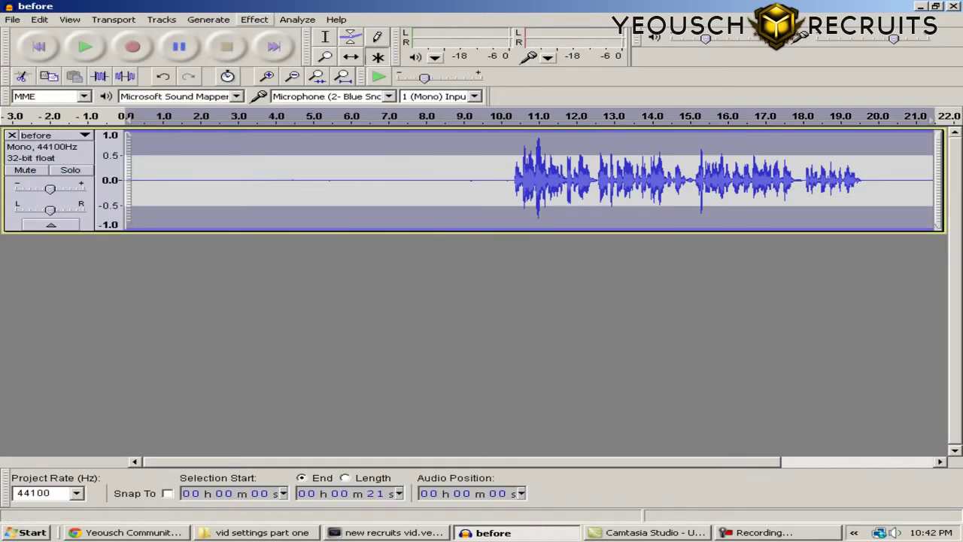
{"action": "left_click", "coordinate": [255, 20]}
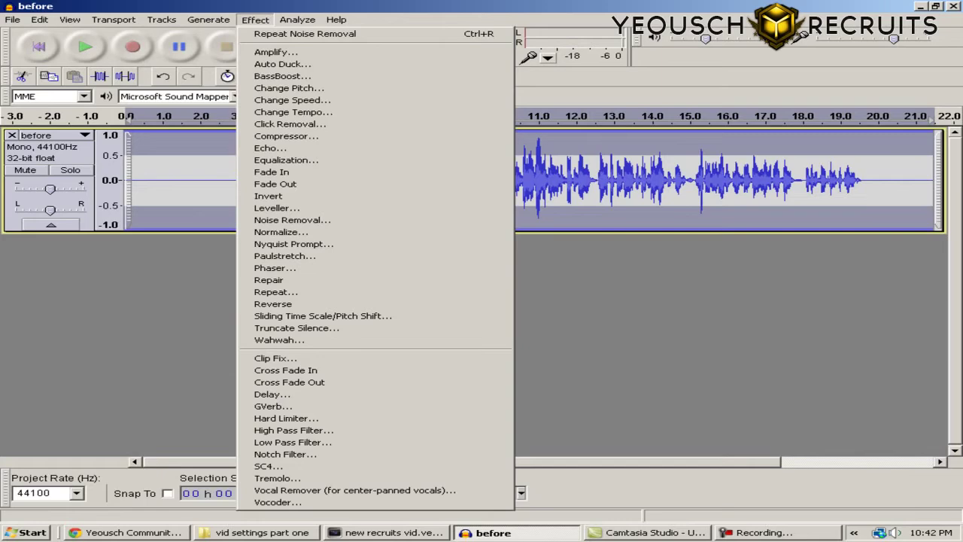
{"action": "left_click", "coordinate": [292, 220]}
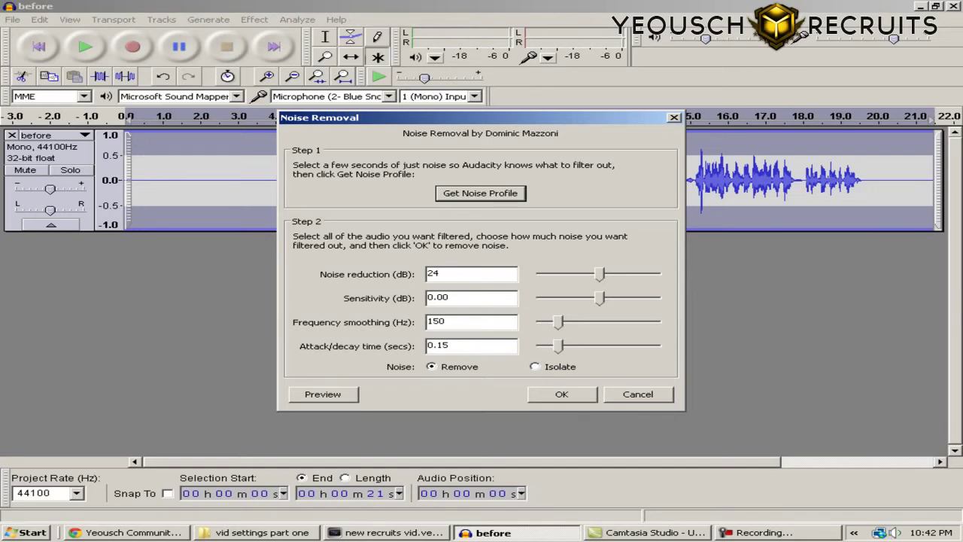
{"action": "key", "text": "Return"}
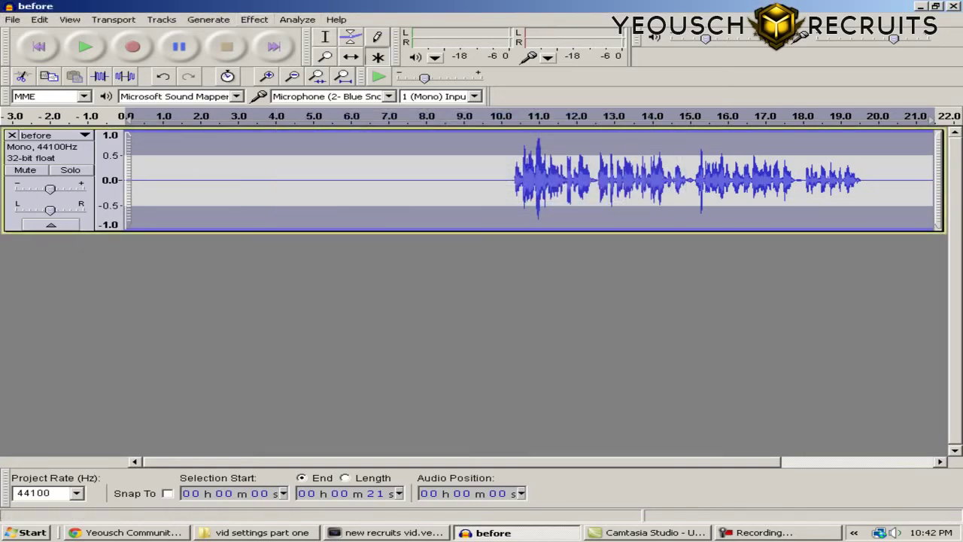
Apply Bass Boost at 200 Hz to the whole 'before' track, enlarging its waveform.
{"action": "key", "text": "alt+c"}
{"action": "key", "text": "Down"}
{"action": "key", "text": "Down"}
{"action": "key", "text": "Down"}
{"action": "key", "text": "Down"}
{"action": "key", "text": "Return"}
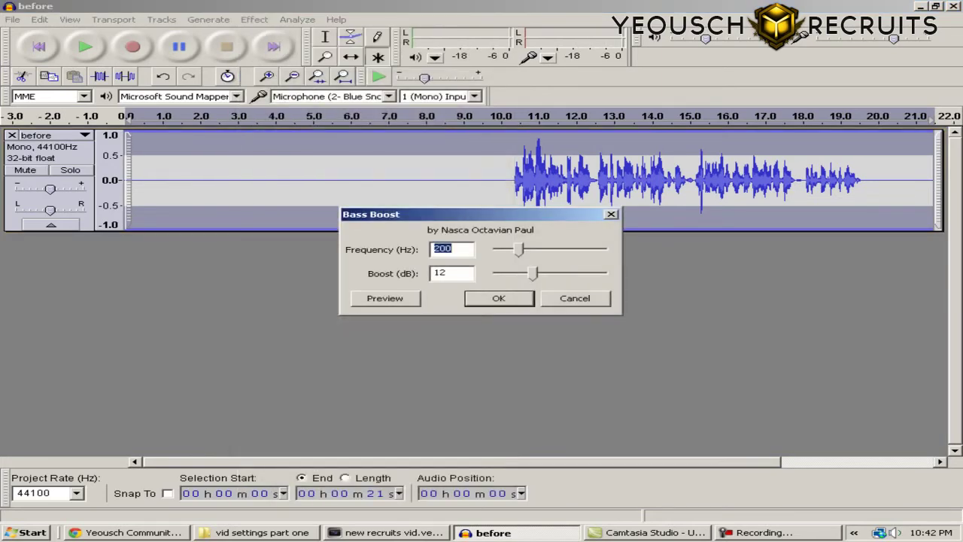
{"action": "key", "text": "Tab"}
{"action": "key", "text": "Tab"}
{"action": "key", "text": "Tab"}
{"action": "key", "text": "Left"}
{"action": "key", "text": "Left"}
{"action": "key", "text": "Left"}
{"action": "key", "text": "Left"}
{"action": "key", "text": "Left"}
{"action": "key", "text": "Right"}
{"action": "key", "text": "Right"}
{"action": "key", "text": "Right"}
{"action": "key", "text": "Return"}
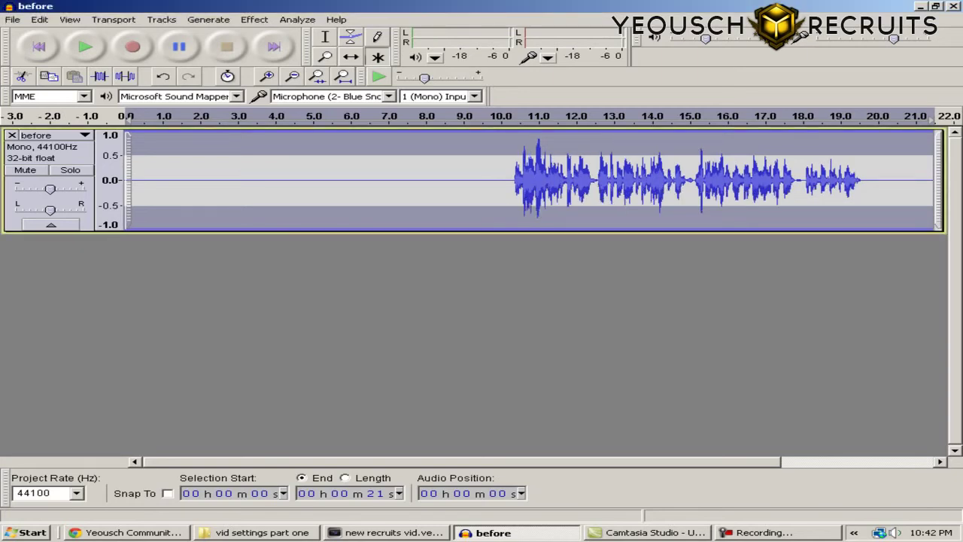
{"action": "left_click", "coordinate": [255, 19]}
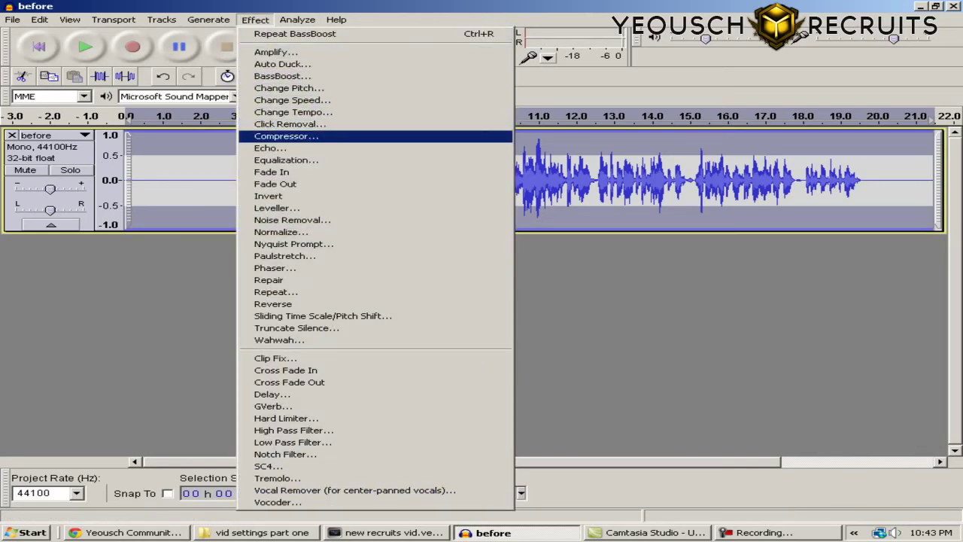
Apply the Compressor with -12 dB threshold, 2:1 ratio and make-up gain.
{"action": "key", "text": "Return"}
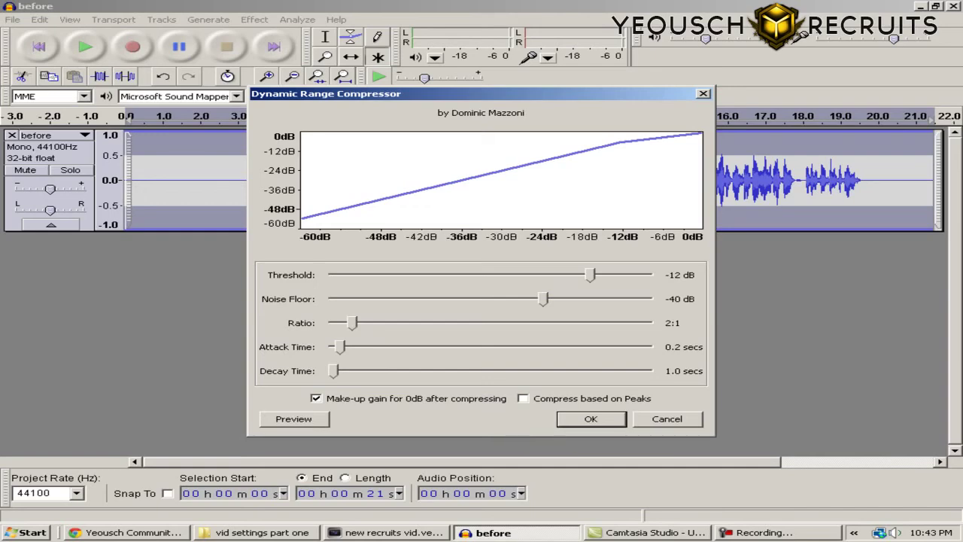
{"action": "left_click", "coordinate": [591, 419]}
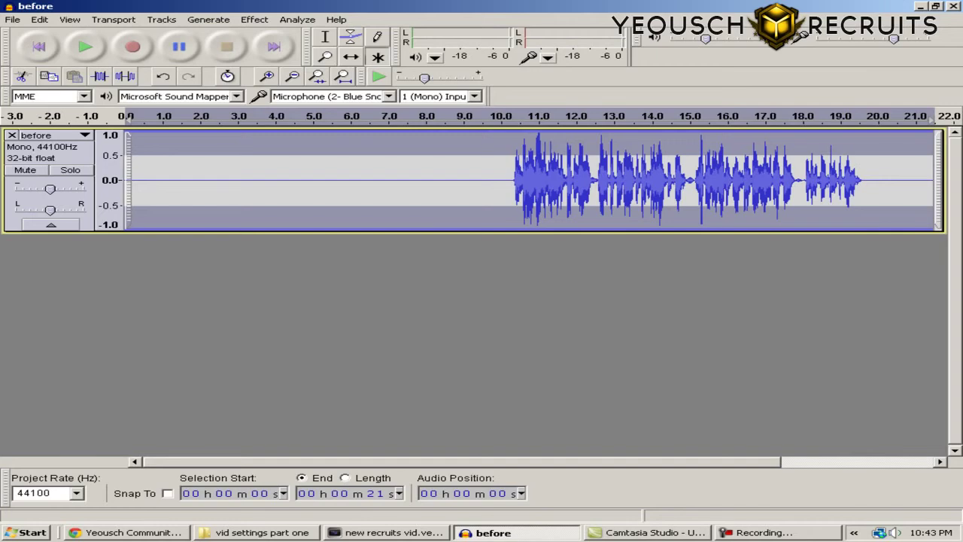
Normalize the track to -1.0 dB maximum amplitude with DC offset removed.
{"action": "left_click", "coordinate": [255, 20]}
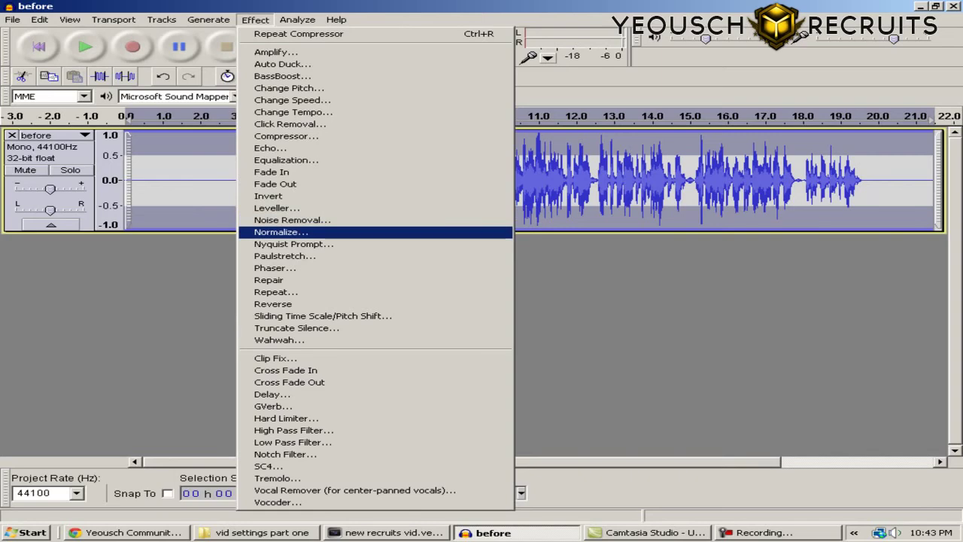
{"action": "key", "text": "Return"}
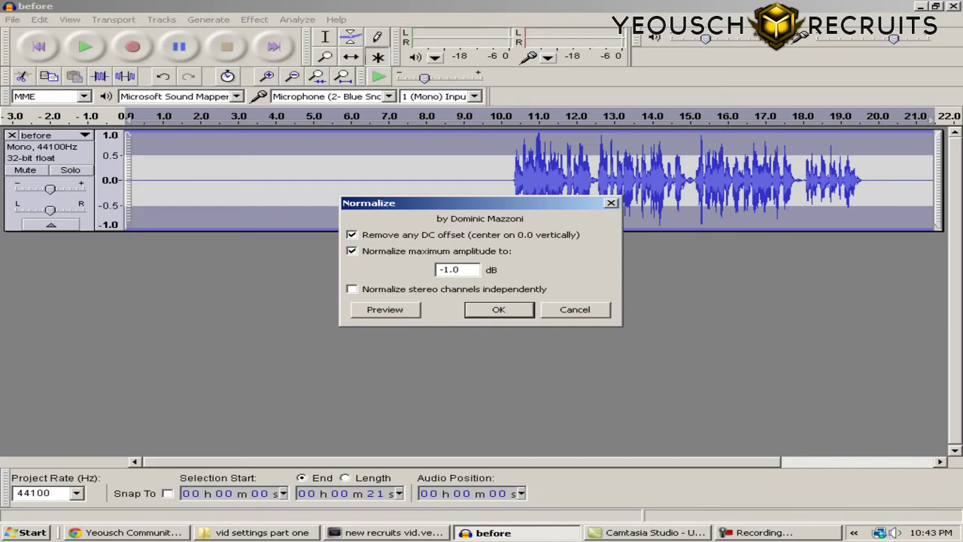
{"action": "key", "text": "Return"}
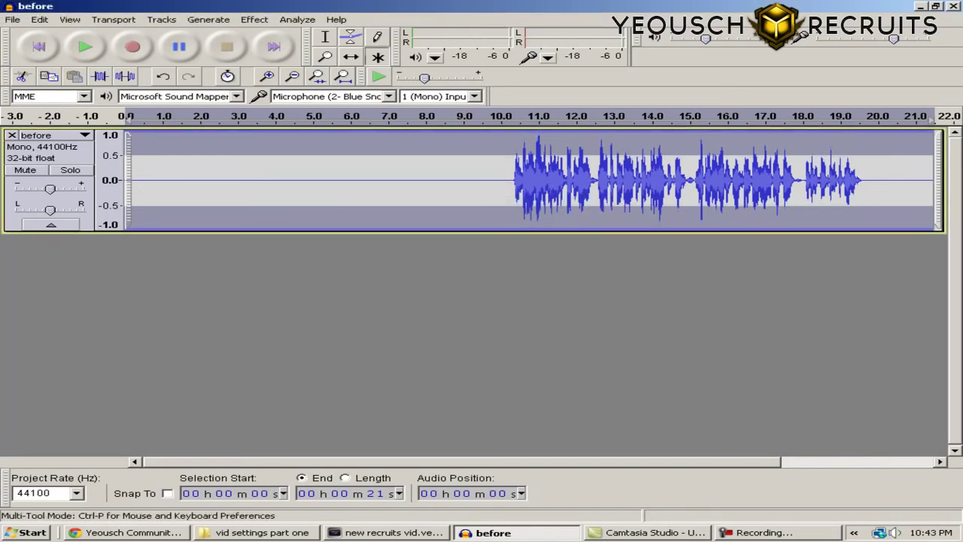
Delete the leading and trailing silence, leaving roughly 9 seconds of speech.
{"action": "left_click_drag", "start_coordinate": [512, 180], "coordinate": [125, 180]}
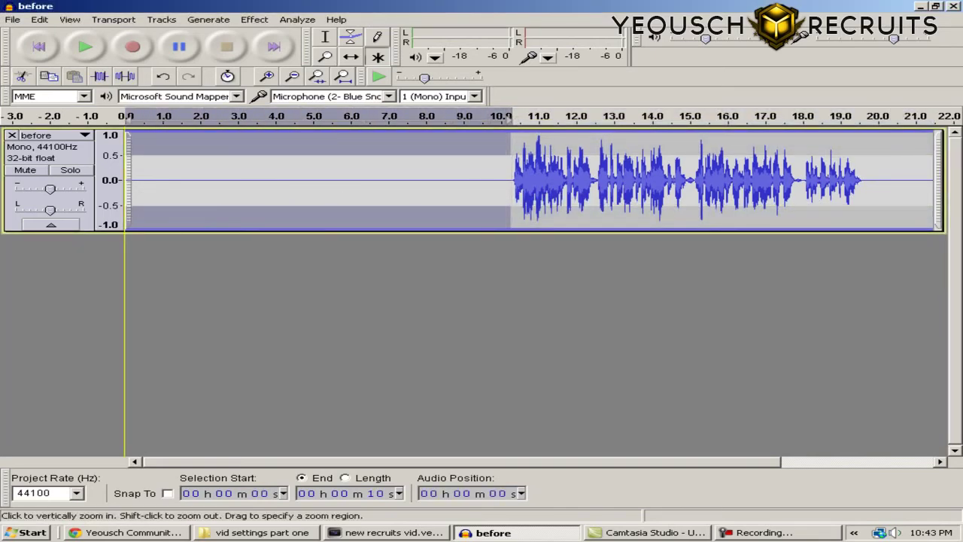
{"action": "key", "text": "Delete"}
{"action": "left_click_drag", "start_coordinate": [477, 181], "coordinate": [547, 181]}
{"action": "key", "text": "Delete"}
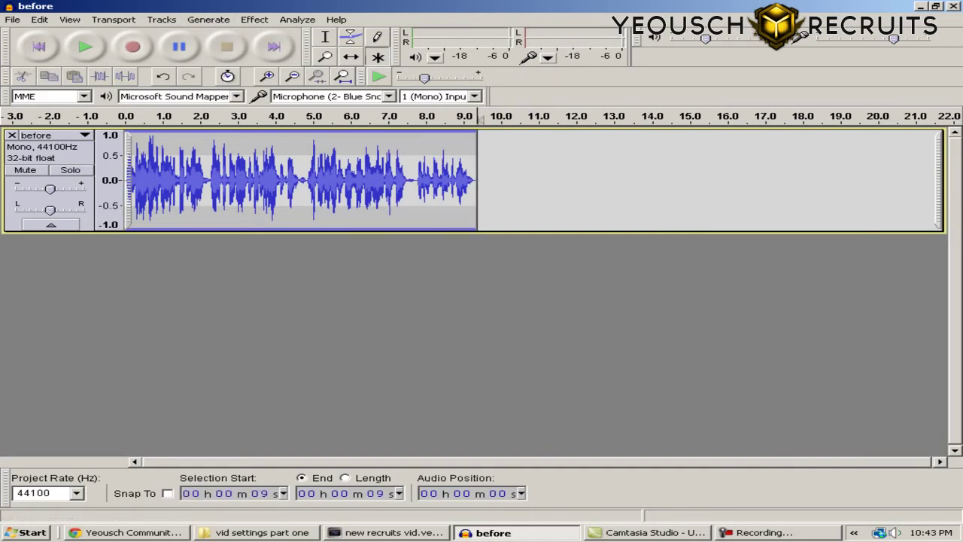
{"action": "left_click", "coordinate": [13, 19]}
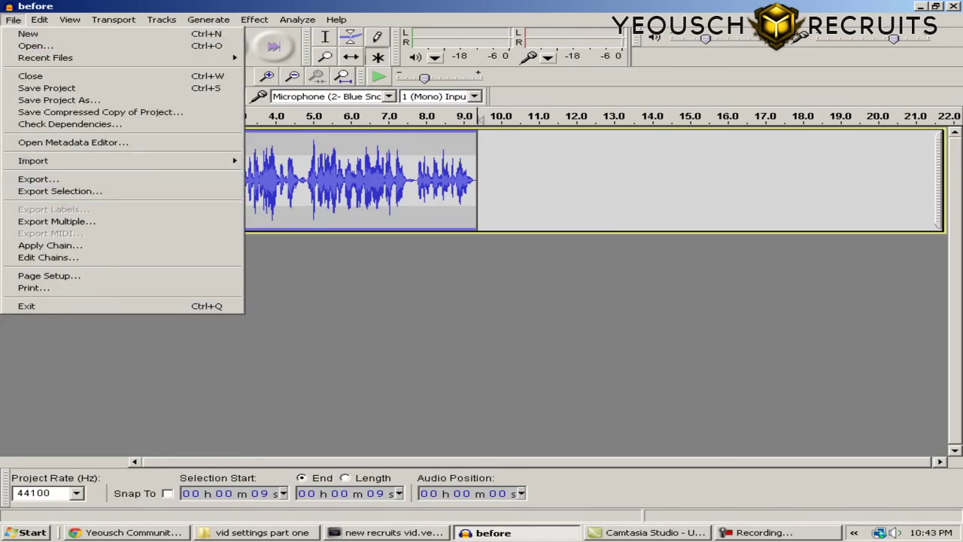
Close the Audacity project without saving and switch to the community forum in Chrome.
{"action": "key", "text": "ctrl+w"}
{"action": "key", "text": "Tab"}
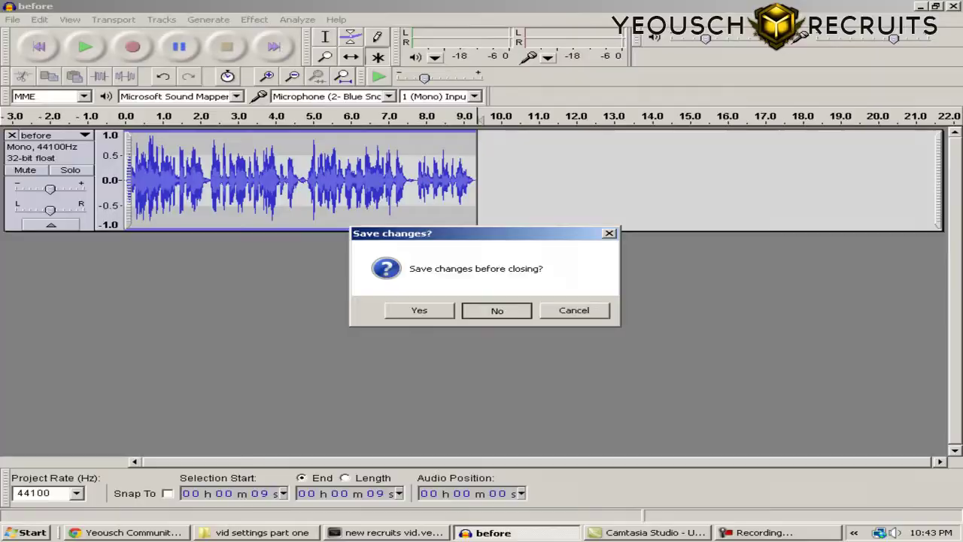
{"action": "key", "text": "Return"}
{"action": "key", "text": "alt+Tab"}
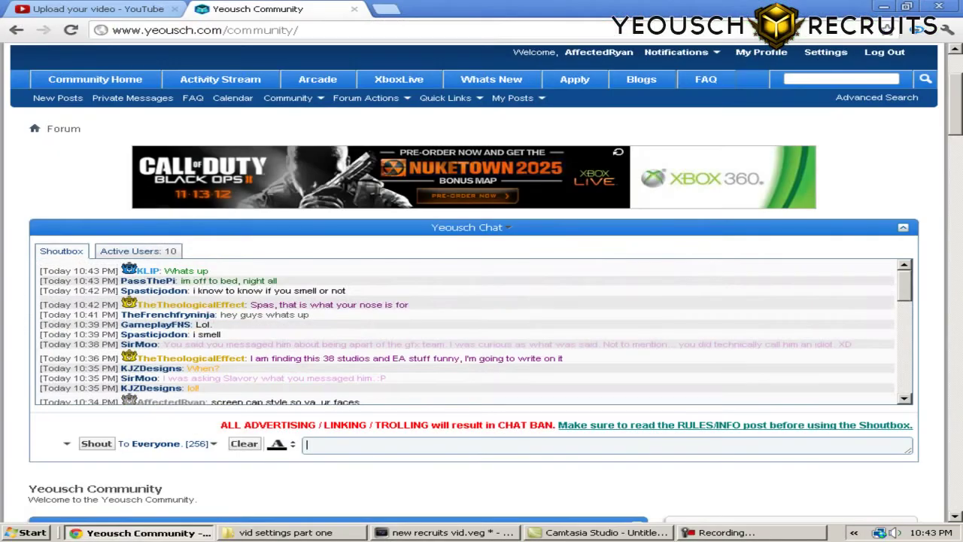